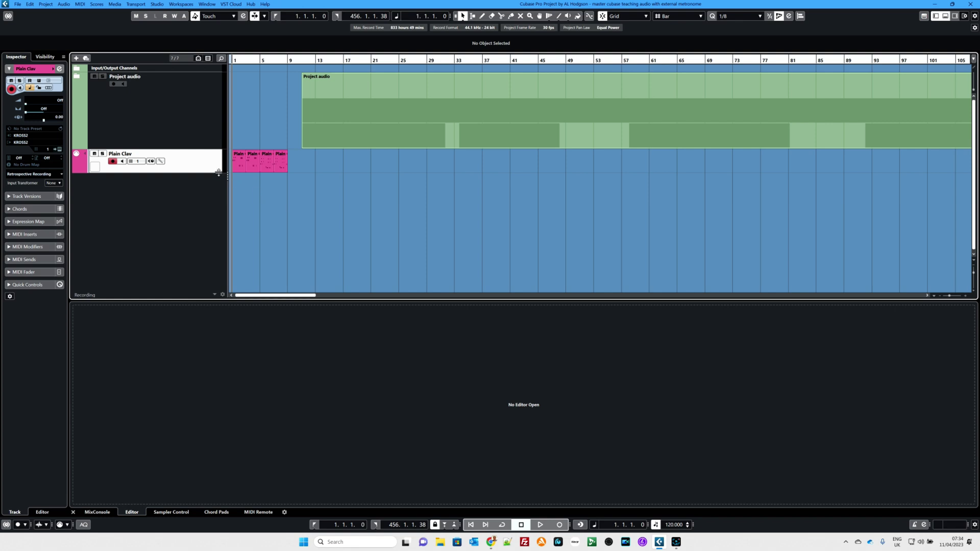
# Enlarge the Plain Clav track in the arrangement and play back its first bars from bar 1.
pyautogui.press('h')
pyautogui.press('h')
pyautogui.press('h')
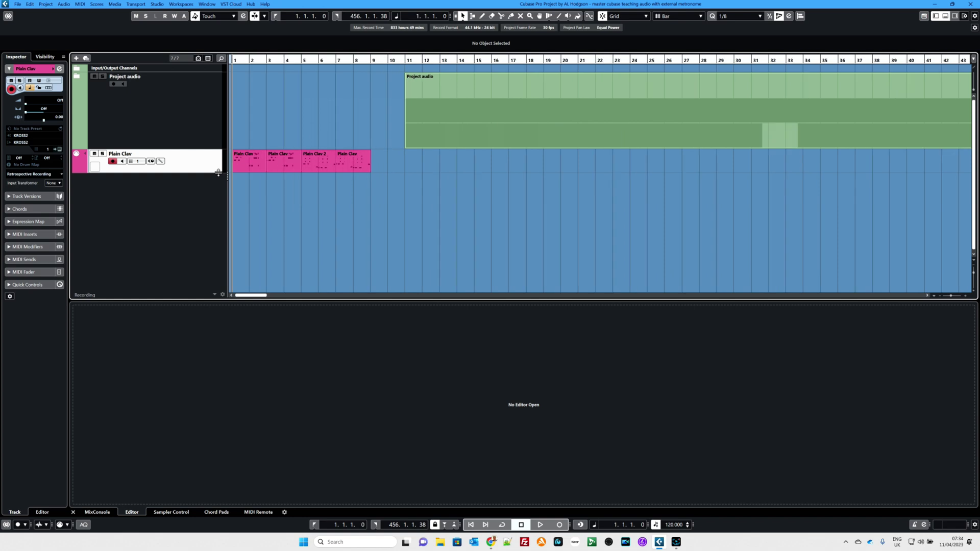
pyautogui.hotkey('shift', 'g')
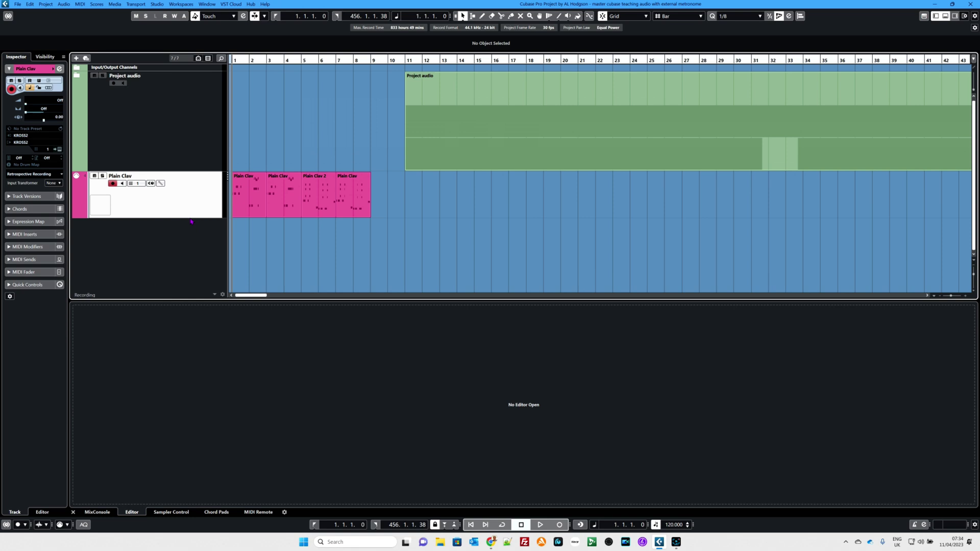
pyautogui.moveTo(192, 220)
pyautogui.mouseDown()
pyautogui.moveTo(191, 207)
pyautogui.moveTo(193, 251)
pyautogui.moveTo(193, 205)
pyautogui.moveTo(193, 234)
pyautogui.mouseUp()
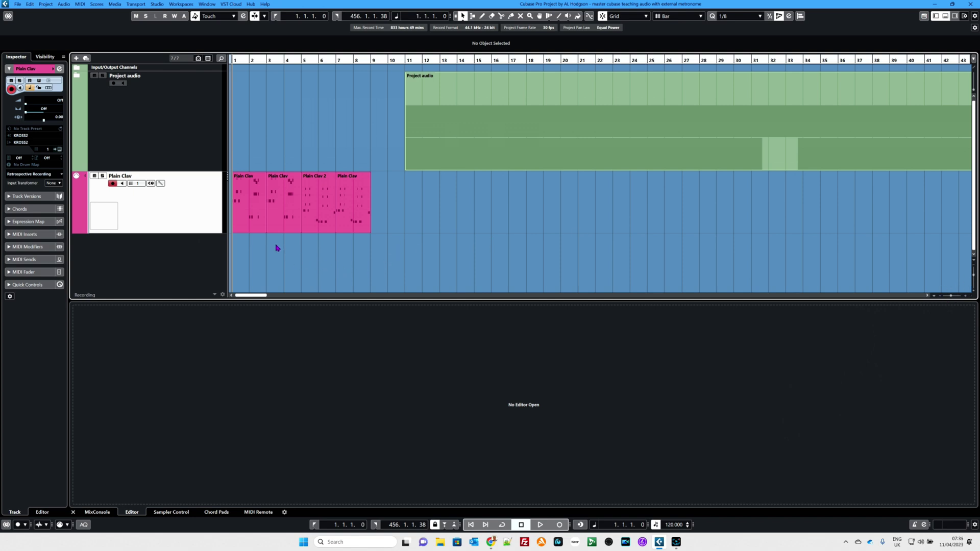
pyautogui.press('space')
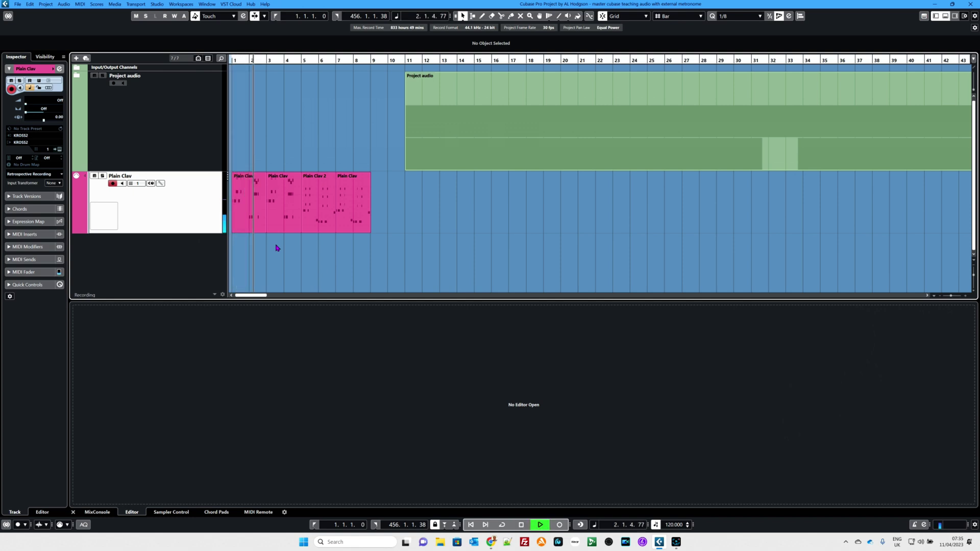
pyautogui.press('space')
pyautogui.moveTo(392, 236); pyautogui.dragTo(254, 210)
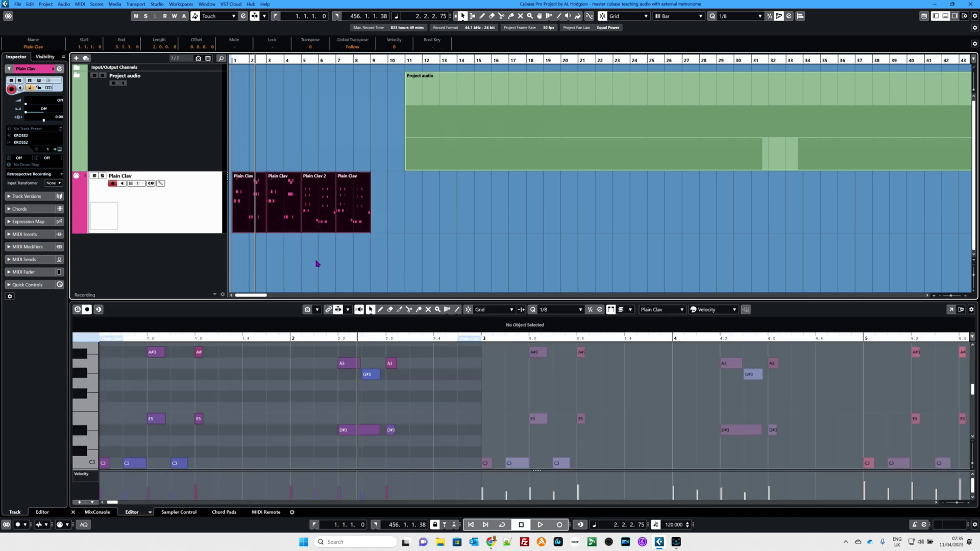
pyautogui.click(316, 263)
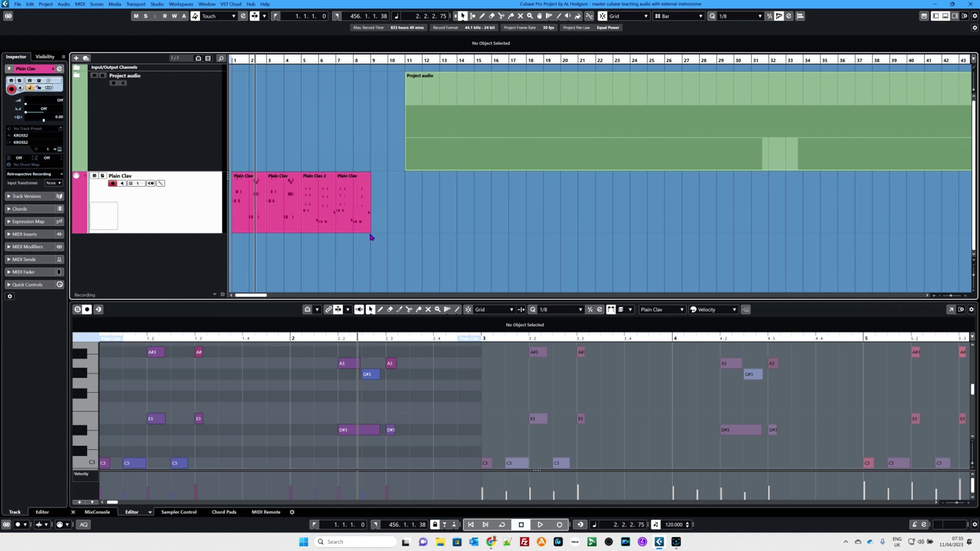
# Duplicate the Plain Clav part at bar 7 five times in a row, up to bar 19.
pyautogui.click(356, 208)
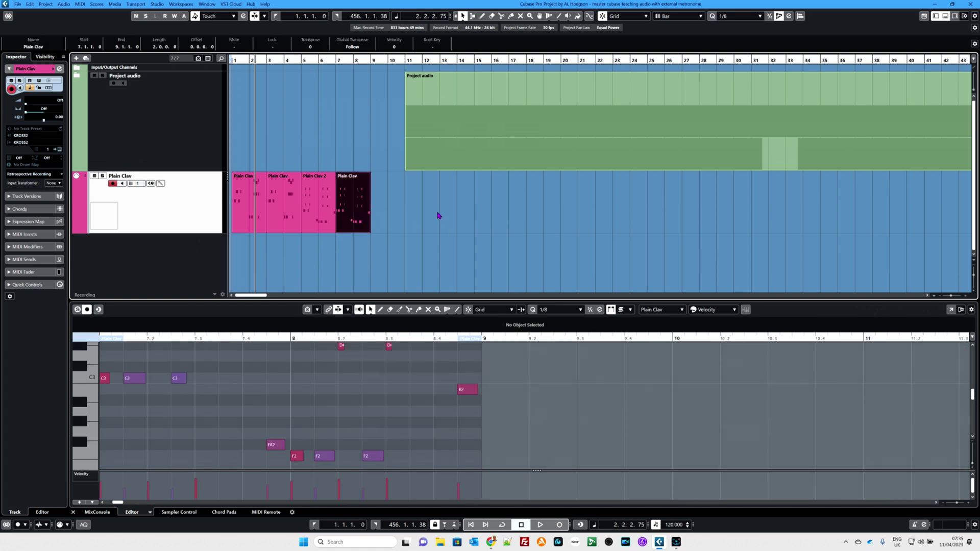
pyautogui.hotkey('ctrl', 'd')
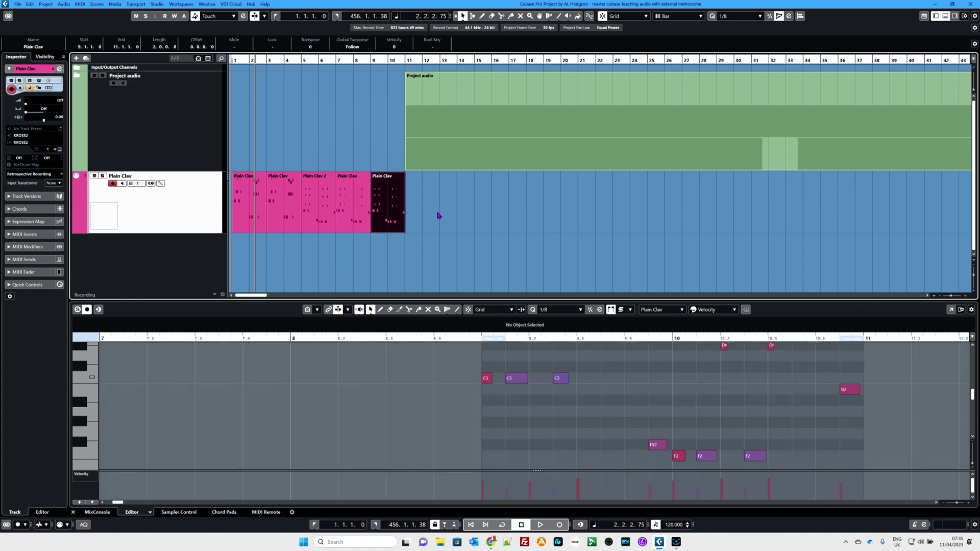
pyautogui.hotkey('ctrl', 'd')
pyautogui.hotkey('ctrl', 'd')
pyautogui.hotkey('ctrl', 'd')
pyautogui.hotkey('ctrl', 'd')
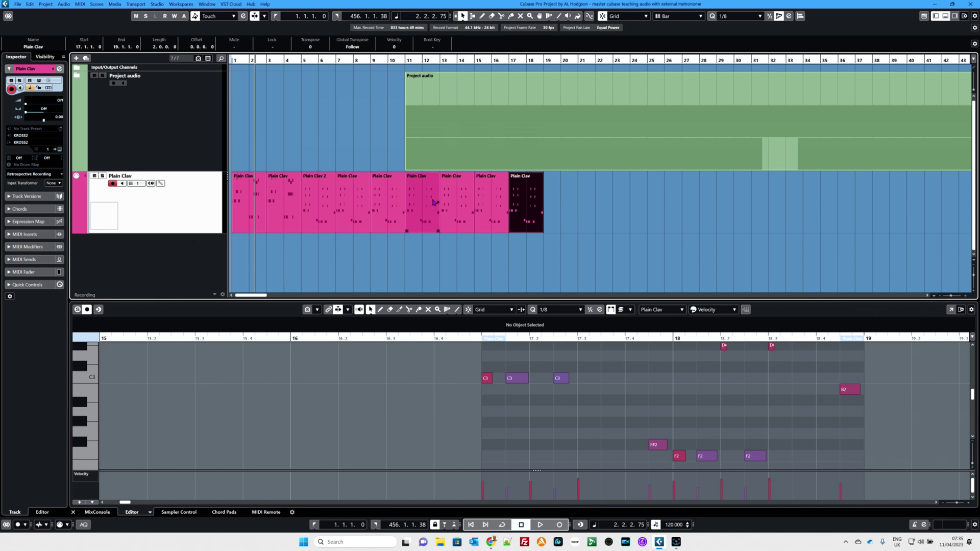
# Undo the five duplications of the Plain Clav part.
pyautogui.hotkey('ctrl', 'z')
pyautogui.hotkey('ctrl', 'z')
pyautogui.hotkey('ctrl', 'z')
pyautogui.hotkey('ctrl', 'z')
pyautogui.hotkey('ctrl', 'z')
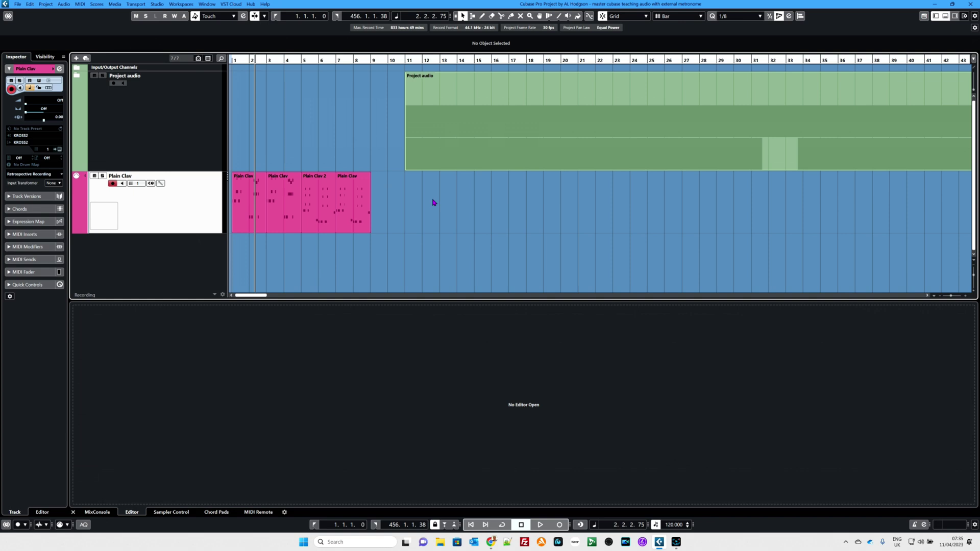
# Repeat the Plain Clav part at bar 7 four times as independent copies, and delete those copies.
pyautogui.doubleClick(359, 207)
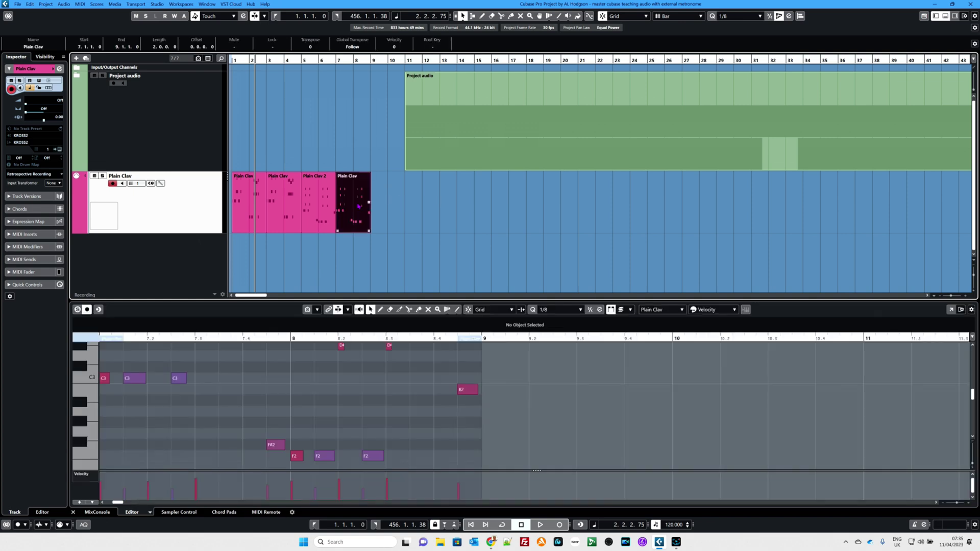
pyautogui.hotkey('ctrl', 'k')
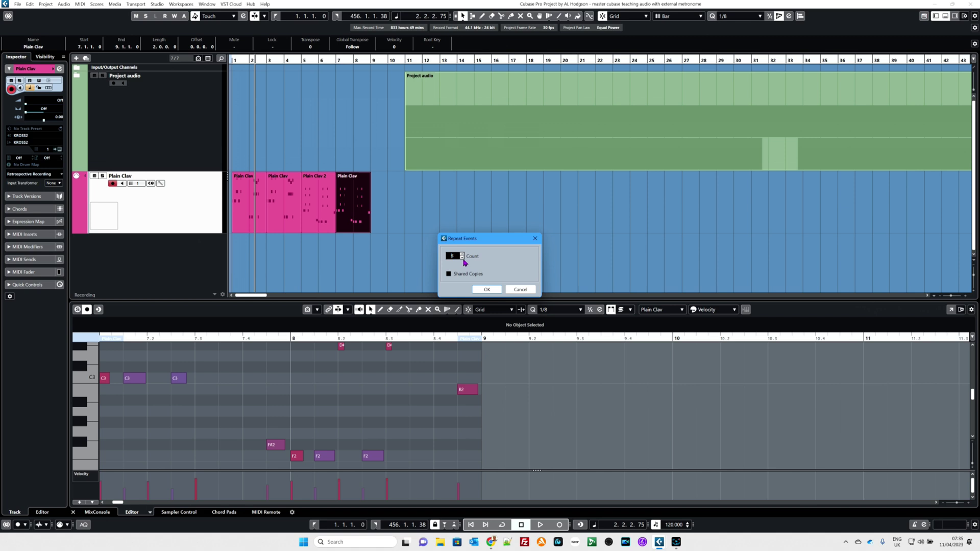
pyautogui.click(489, 294)
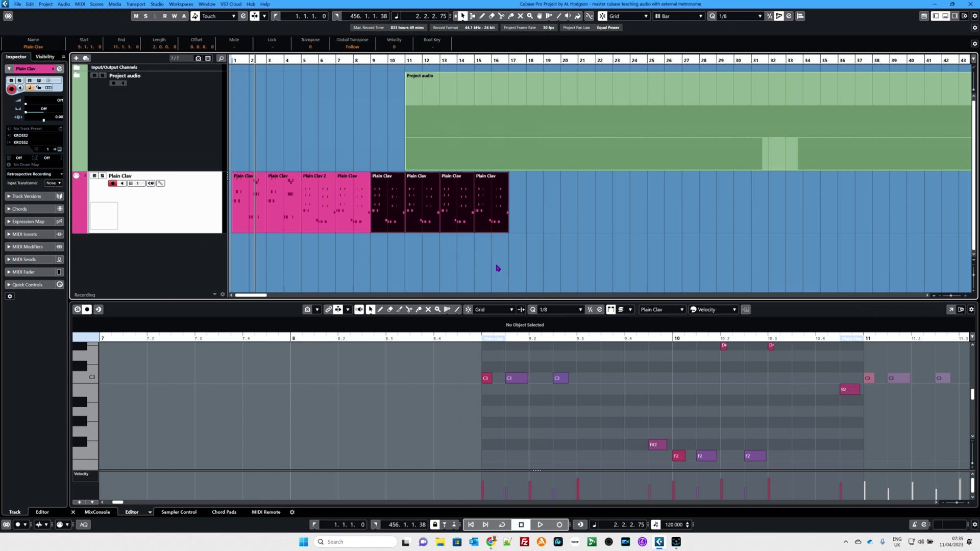
pyautogui.press('Delete')
# Repeat the Plain Clav part at bar 7 with a count of 4 and Shared Copies enabled.
pyautogui.click(359, 211)
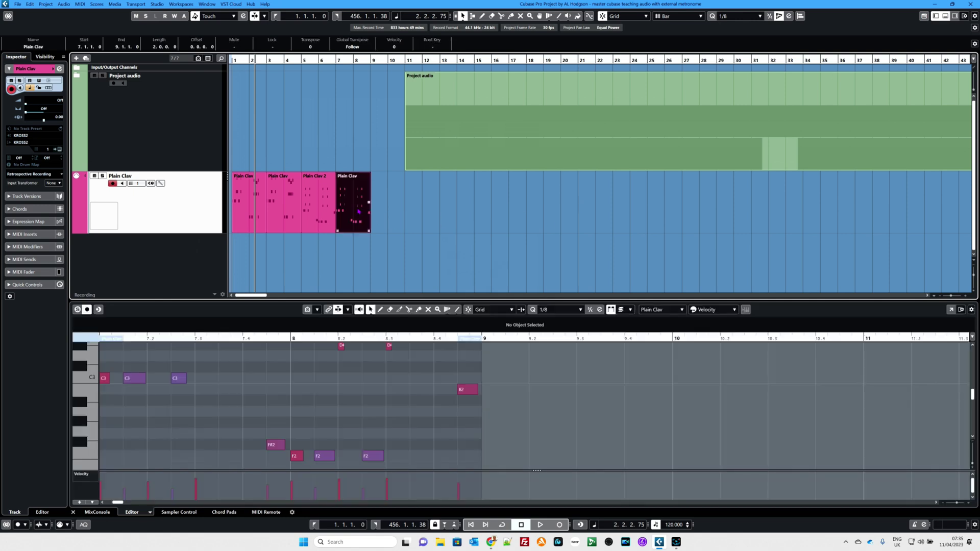
pyautogui.hotkey('ctrl', 'k')
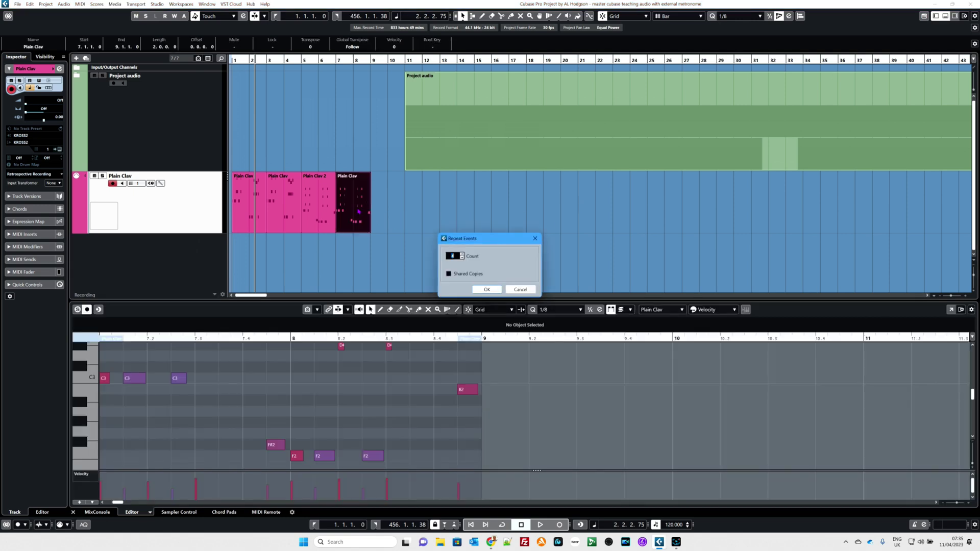
pyautogui.click(449, 274)
pyautogui.click(485, 290)
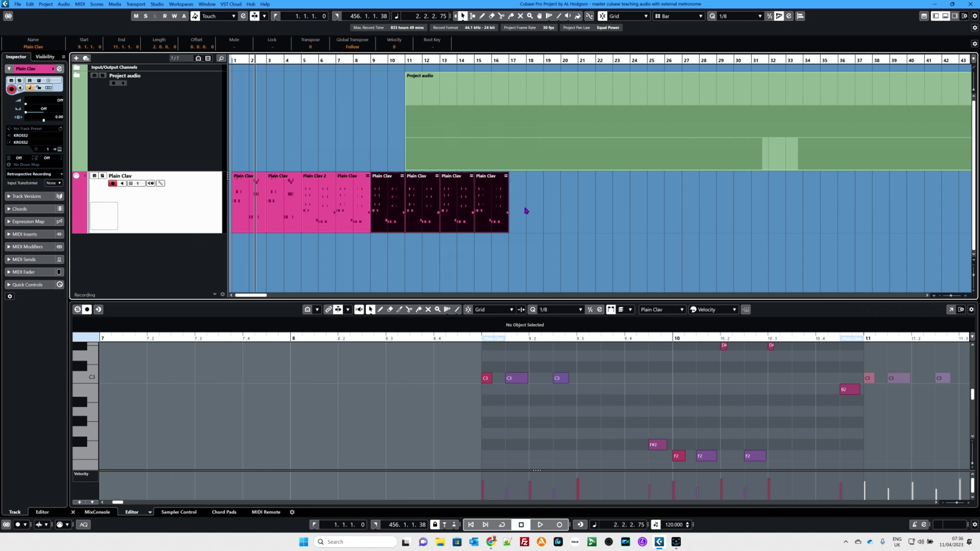
# Check each of the shared Plain Clav parts between bars 7 and 17, selecting all five together.
pyautogui.click(350, 209)
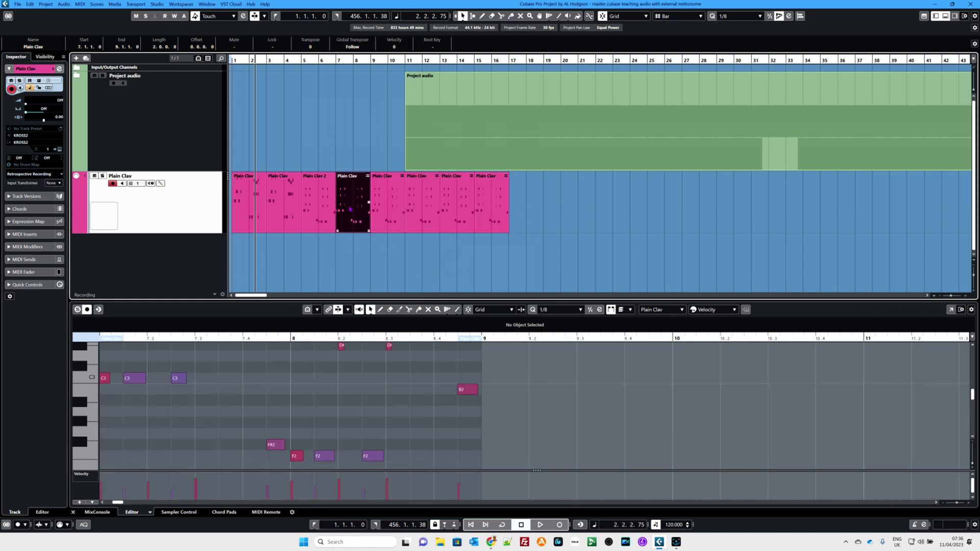
pyautogui.click(381, 206)
pyautogui.click(426, 200)
pyautogui.click(452, 198)
pyautogui.click(490, 202)
pyautogui.moveTo(560, 234); pyautogui.dragTo(351, 209)
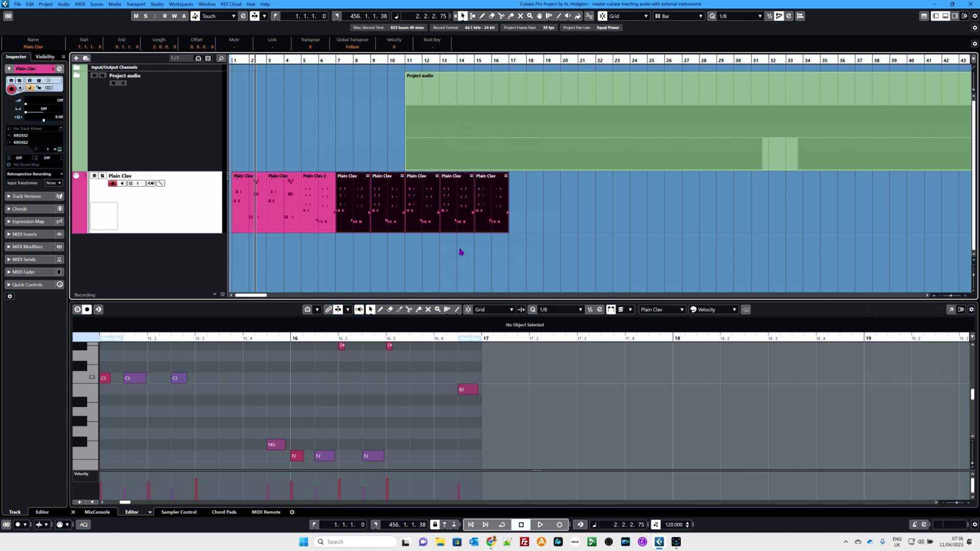
# Open the shared copy at bar 11 for note editing and try deleting its final B2 note.
pyautogui.press('h')
pyautogui.press('h')
pyautogui.press('h')
pyautogui.press('h')
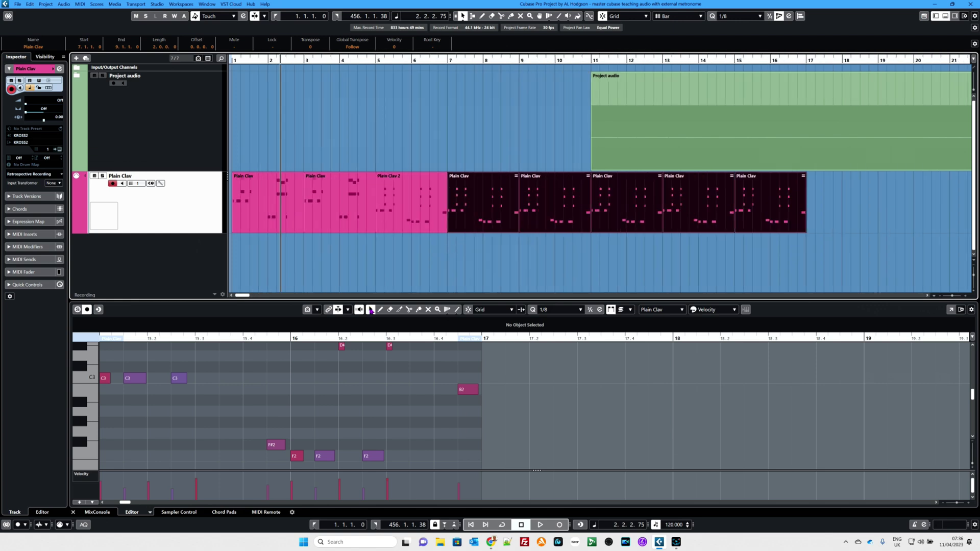
pyautogui.moveTo(248, 295)
pyautogui.mouseDown()
pyautogui.moveTo(259, 301)
pyautogui.moveTo(248, 301)
pyautogui.mouseUp()
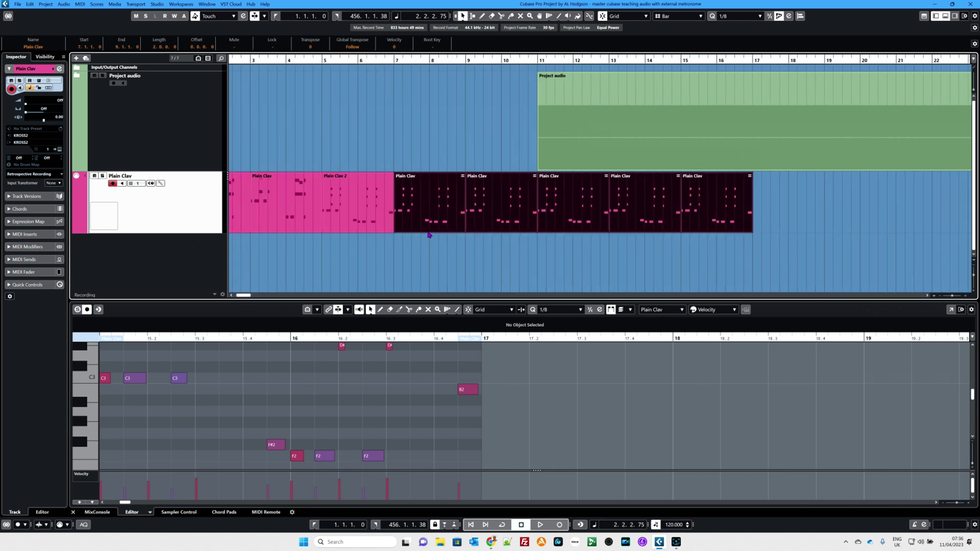
pyautogui.click(562, 231)
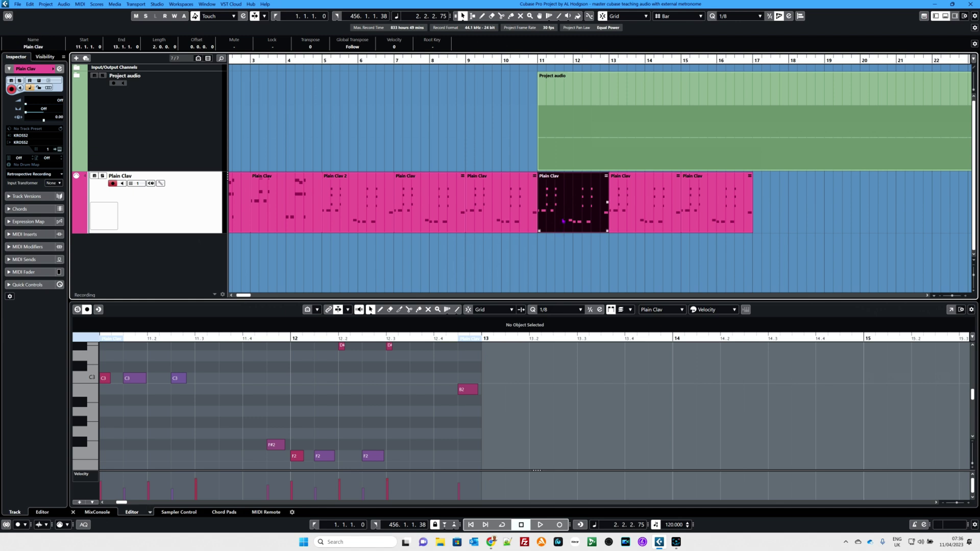
pyautogui.click(463, 382)
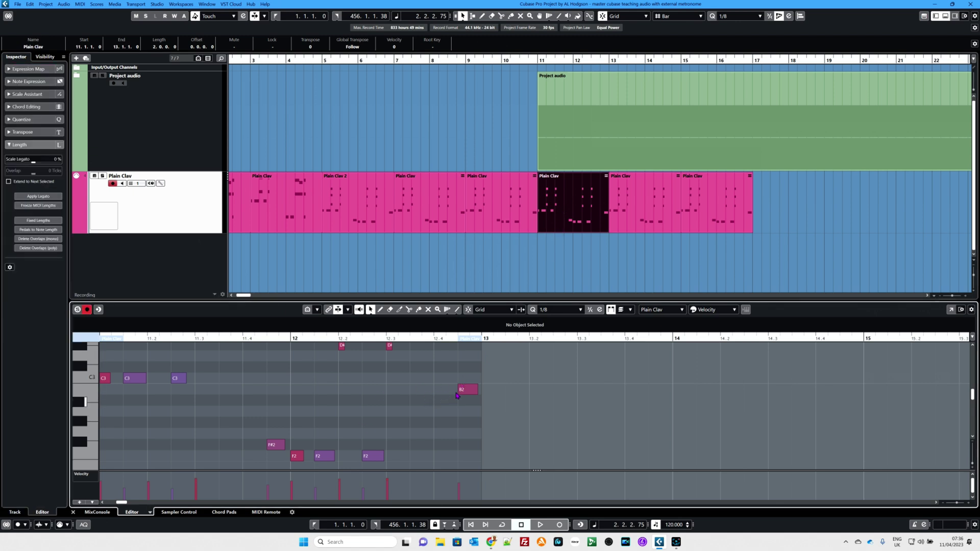
pyautogui.click(468, 392)
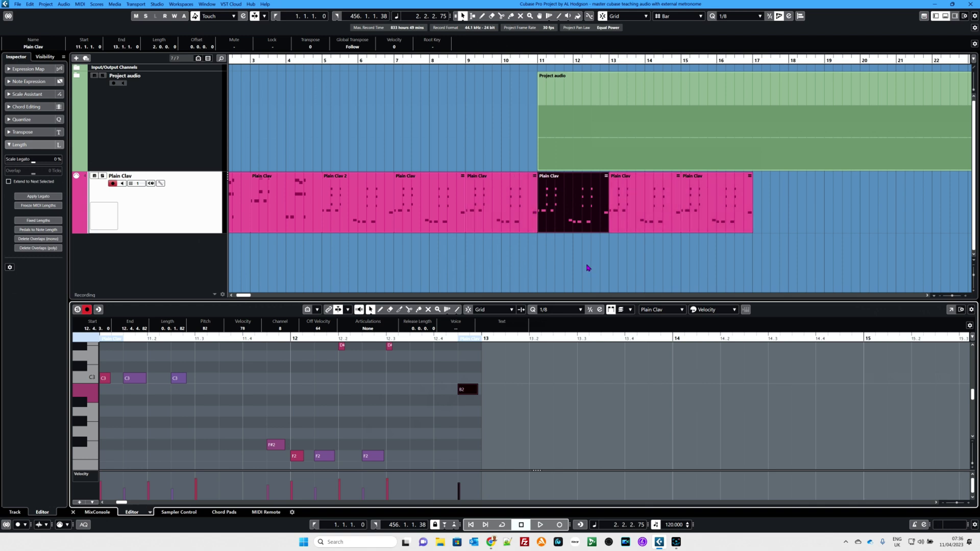
pyautogui.press('Delete')
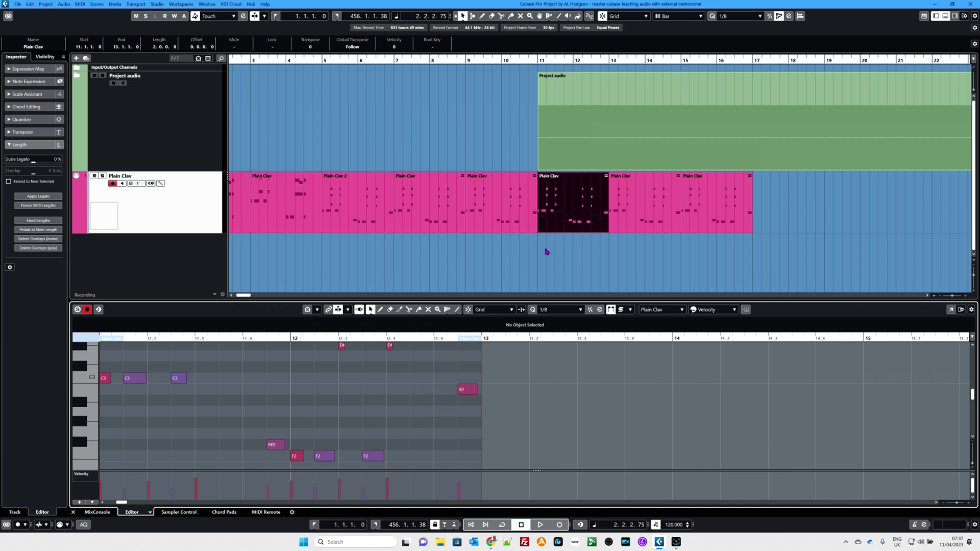
# Undo the shared-copy repeat, leaving only the original four Plain Clav parts.
pyautogui.press('g')
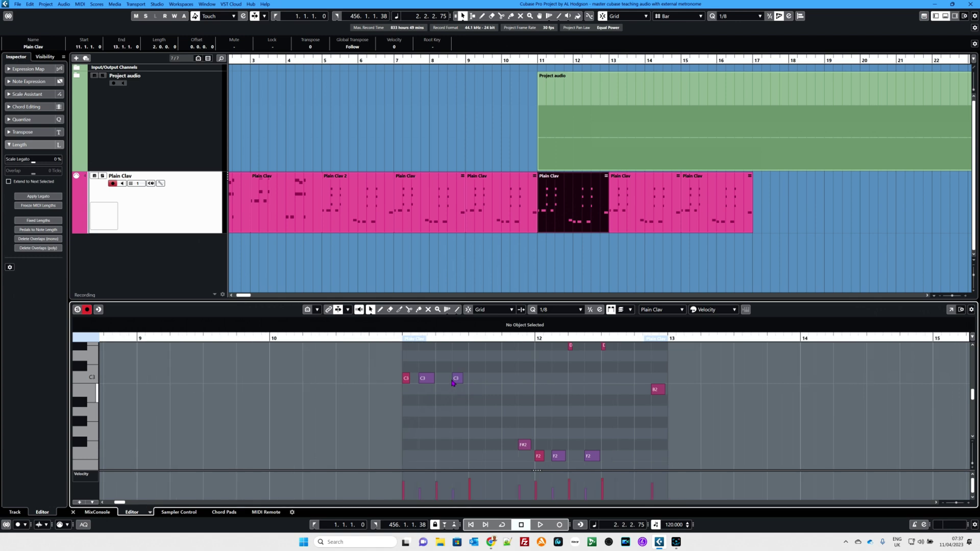
pyautogui.click(465, 266)
pyautogui.press('g')
pyautogui.press('g')
pyautogui.press('g')
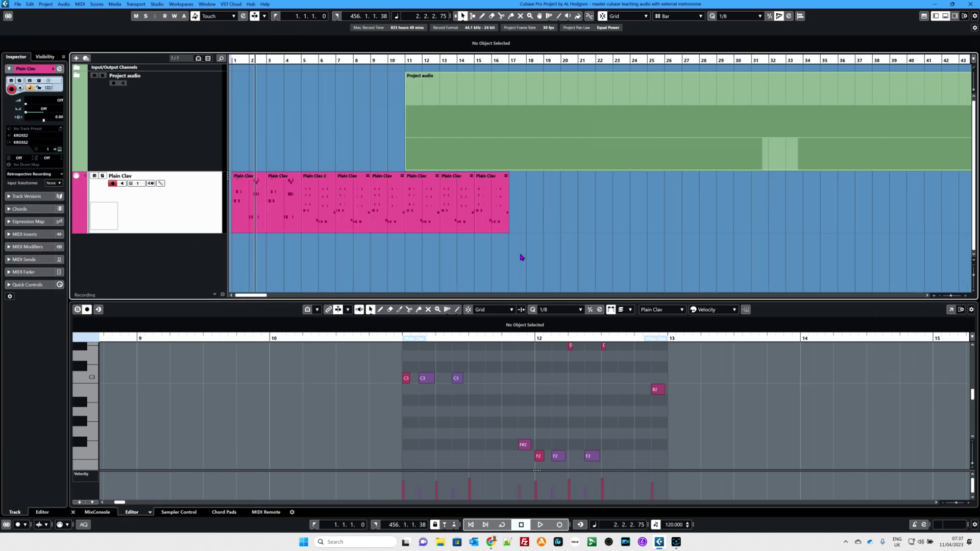
pyautogui.hotkey('ctrl', 'z')
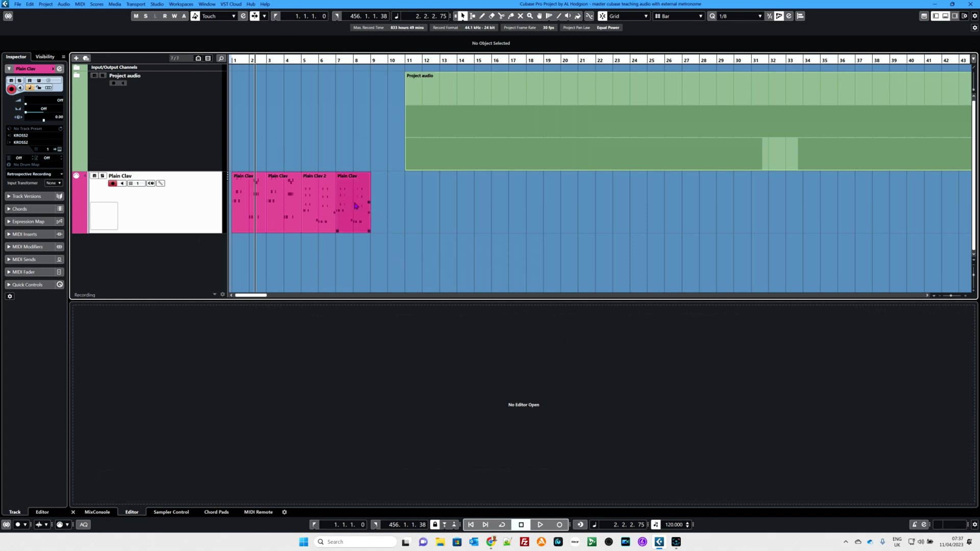
# Copy the Plain Clav part at bar 7 to bar 9.
pyautogui.click(359, 207)
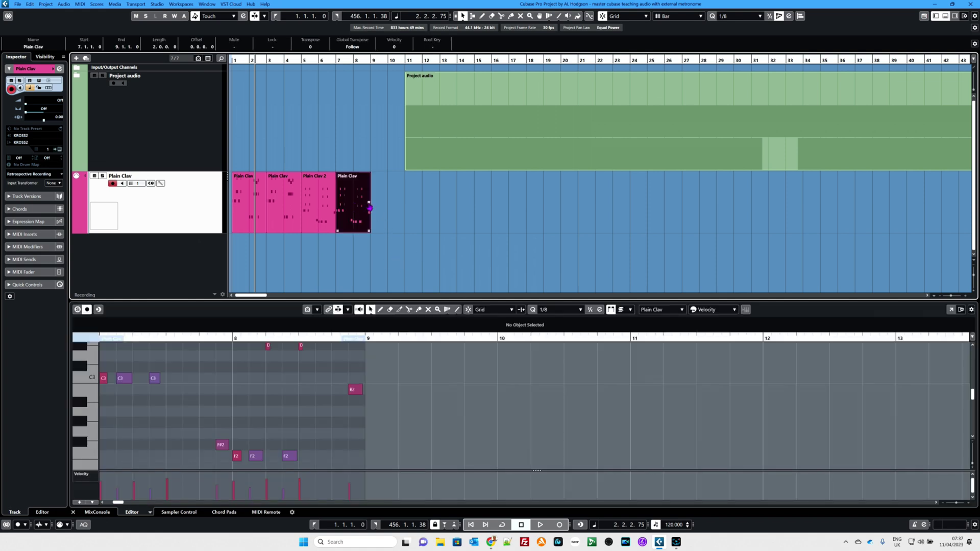
pyautogui.moveTo(369, 208); pyautogui.dragTo(389, 209)
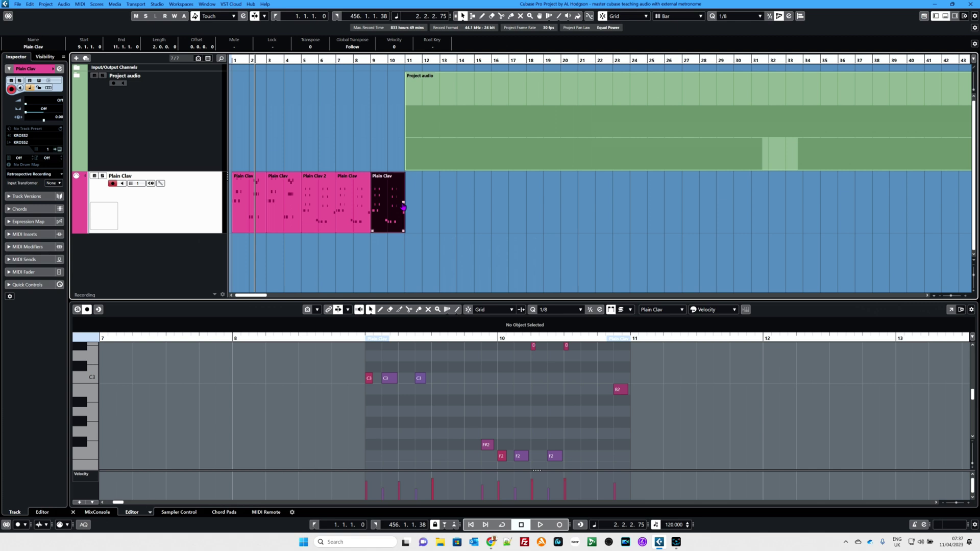
# Try filling bars 11 to 27 with eight repeats of the part at bar 9, and undo them.
pyautogui.moveTo(404, 208); pyautogui.dragTo(673, 208)
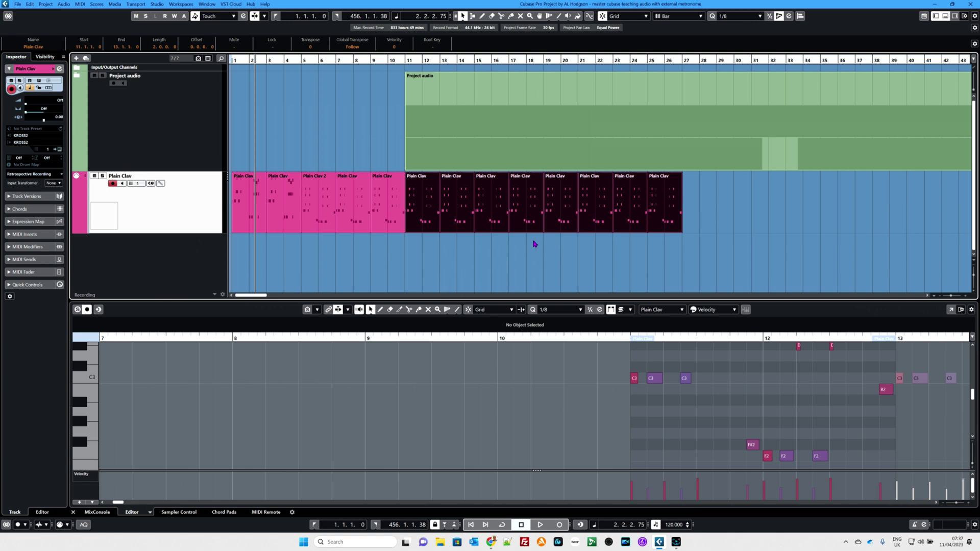
pyautogui.hotkey('ctrl', 'z')
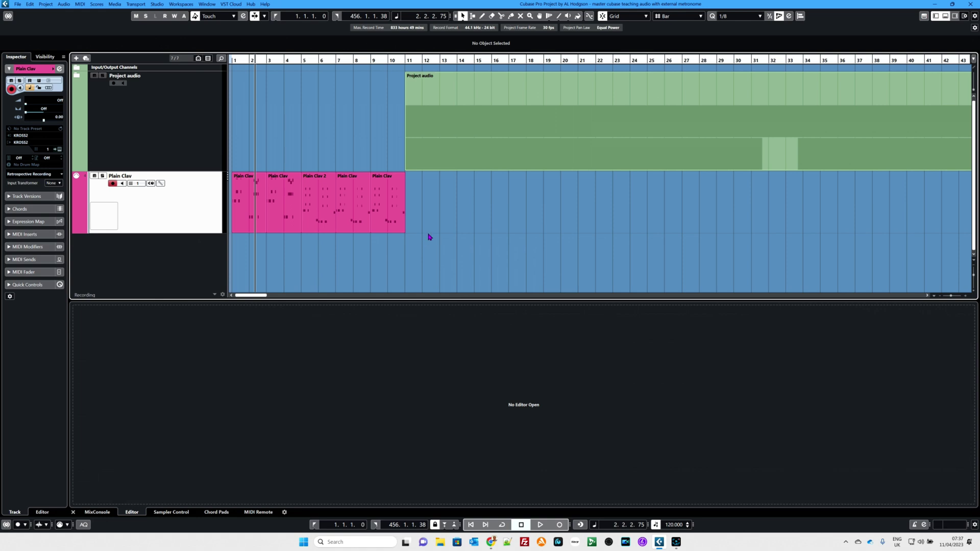
# Place separate copies of the bar 9 part at bars 12, 16, 19, 23, 26 and 30.
pyautogui.click(403, 215)
pyautogui.doubleClick(392, 210)
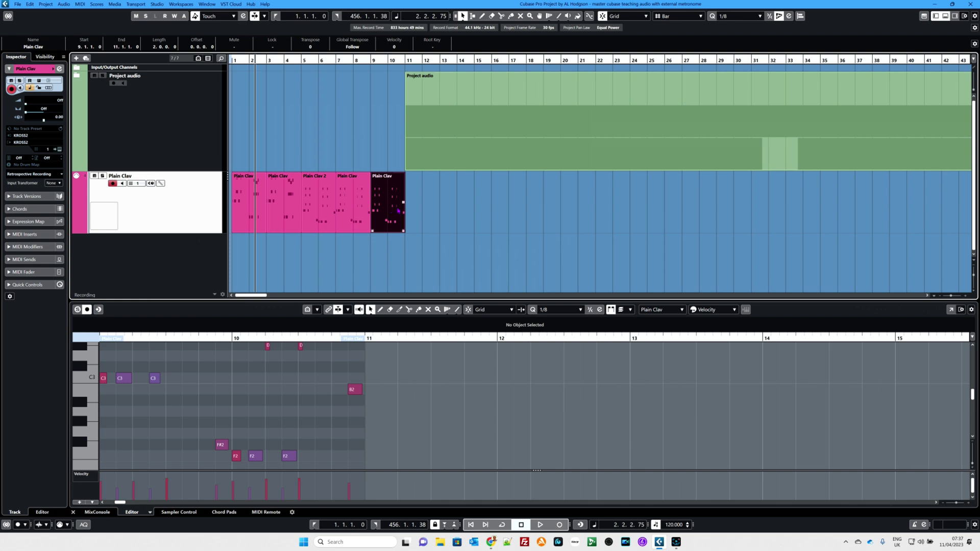
pyautogui.moveTo(405, 206); pyautogui.dragTo(745, 203)
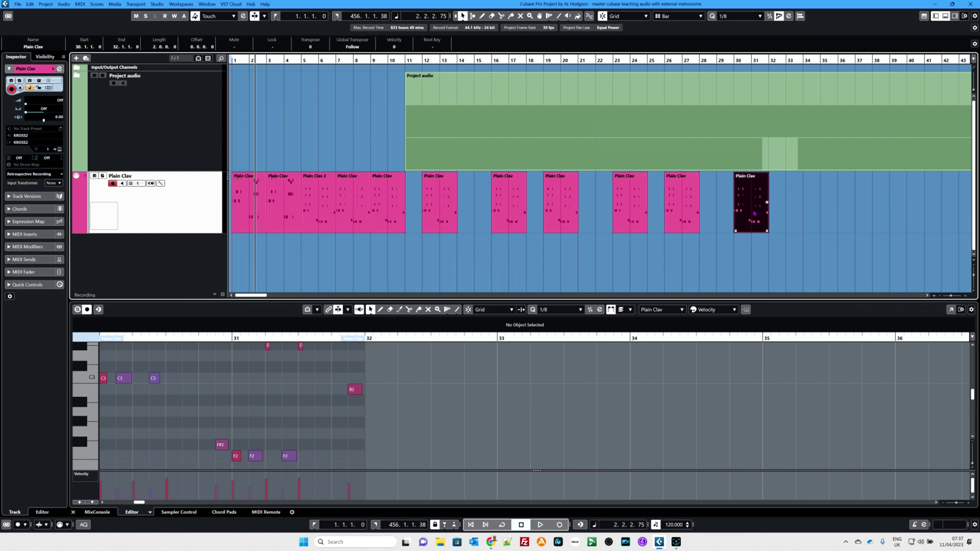
# Undo the scattered copies of the Plain Clav part.
pyautogui.hotkey('ctrl', 'z')
pyautogui.hotkey('ctrl', 'z')
pyautogui.hotkey('ctrl', 'z')
pyautogui.hotkey('ctrl', 'z')
pyautogui.hotkey('ctrl', 'z')
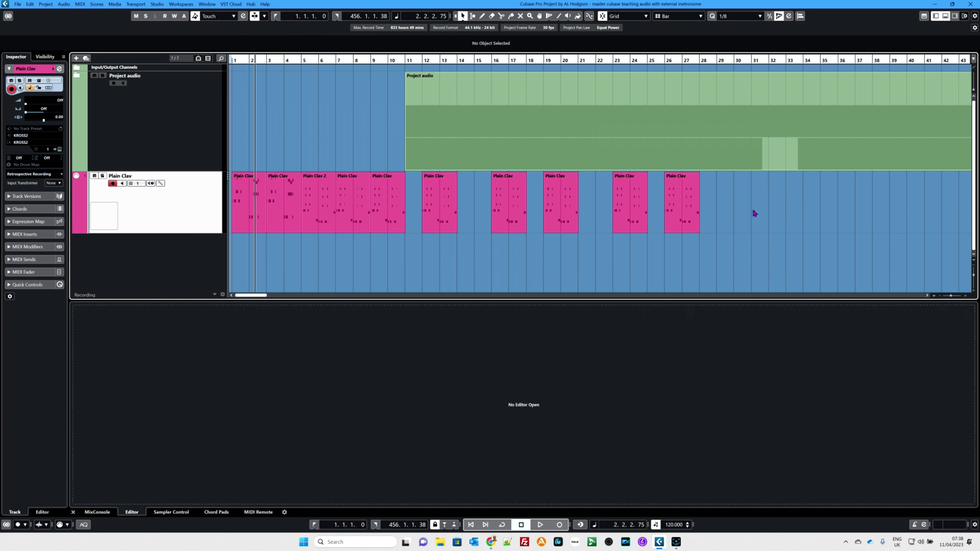
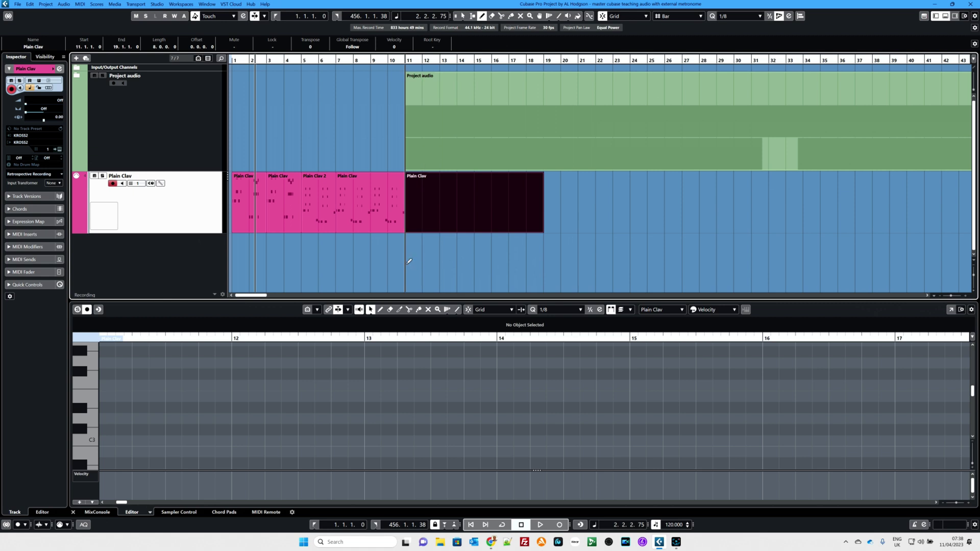
# Glue the Plain Clav part starting at bar 7 to the empty part spanning bars 11 to 19.
pyautogui.press('4')
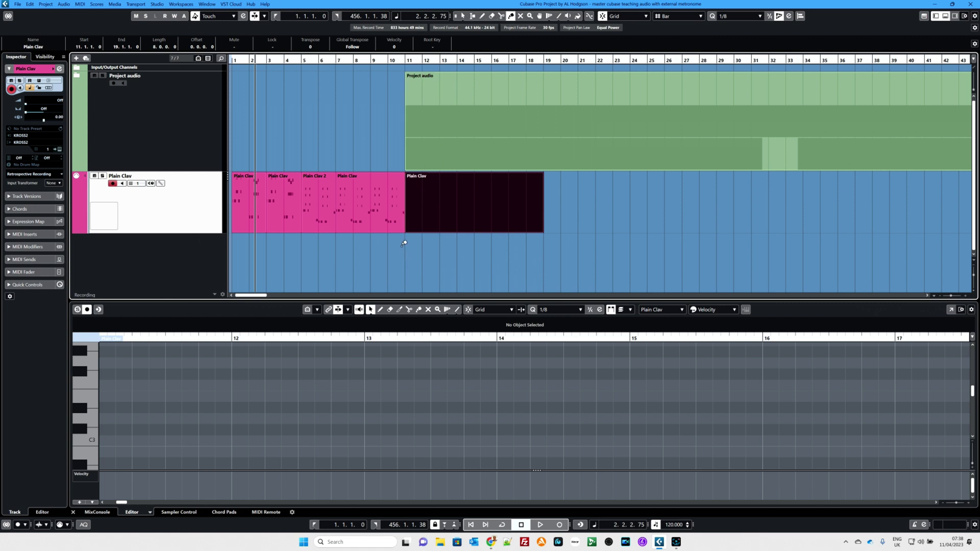
pyautogui.click(398, 214)
# Slide the notes inside the glued part about four bars later, keeping the part's boundaries at bars 7 and 19.
pyautogui.press('h')
pyautogui.press('h')
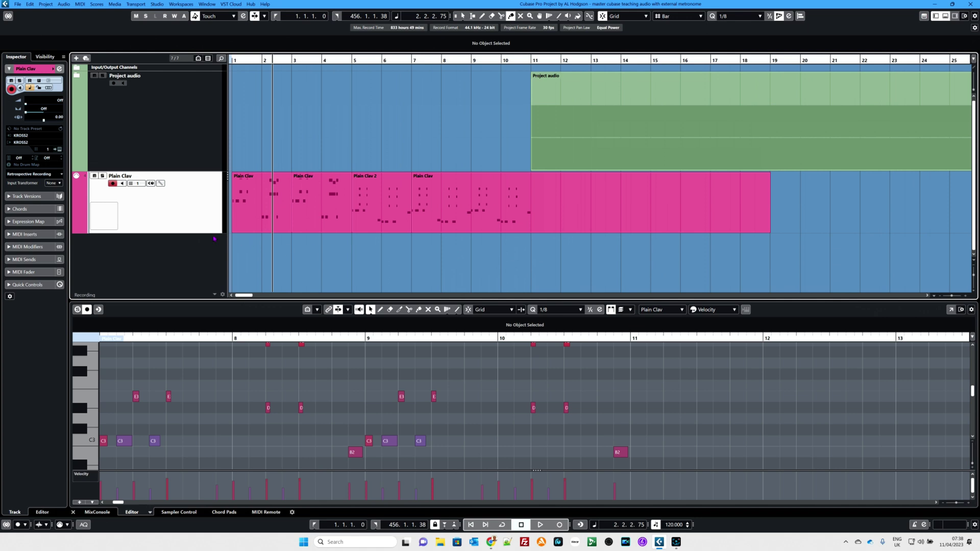
pyautogui.hotkey('shift', 'h')
pyautogui.hotkey('shift', 'h')
pyautogui.hotkey('shift', 'h')
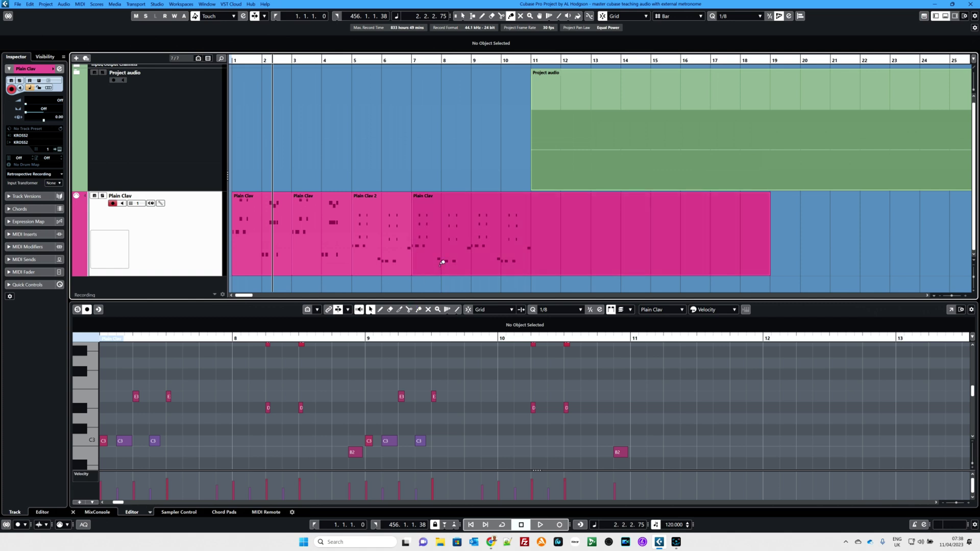
pyautogui.press('1')
pyautogui.moveTo(470, 239); pyautogui.dragTo(593, 252)
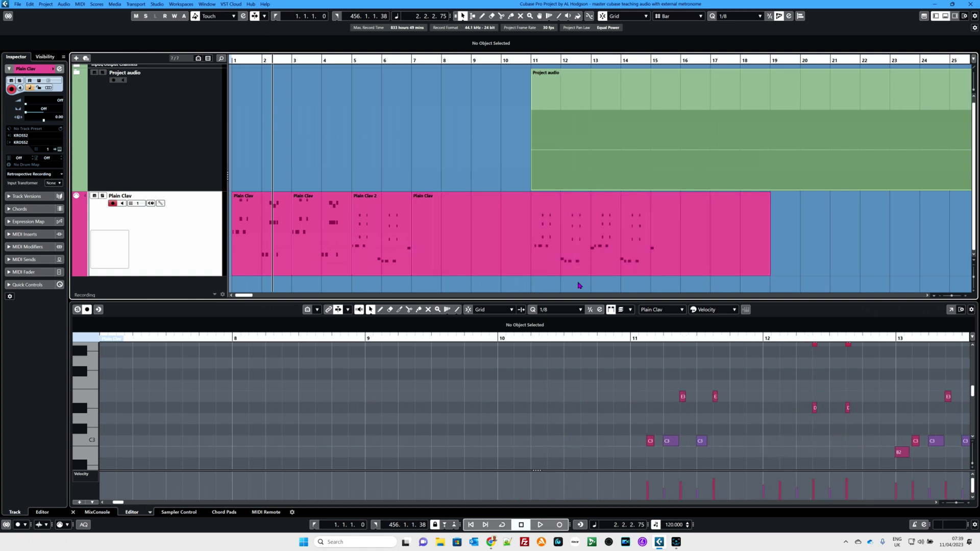